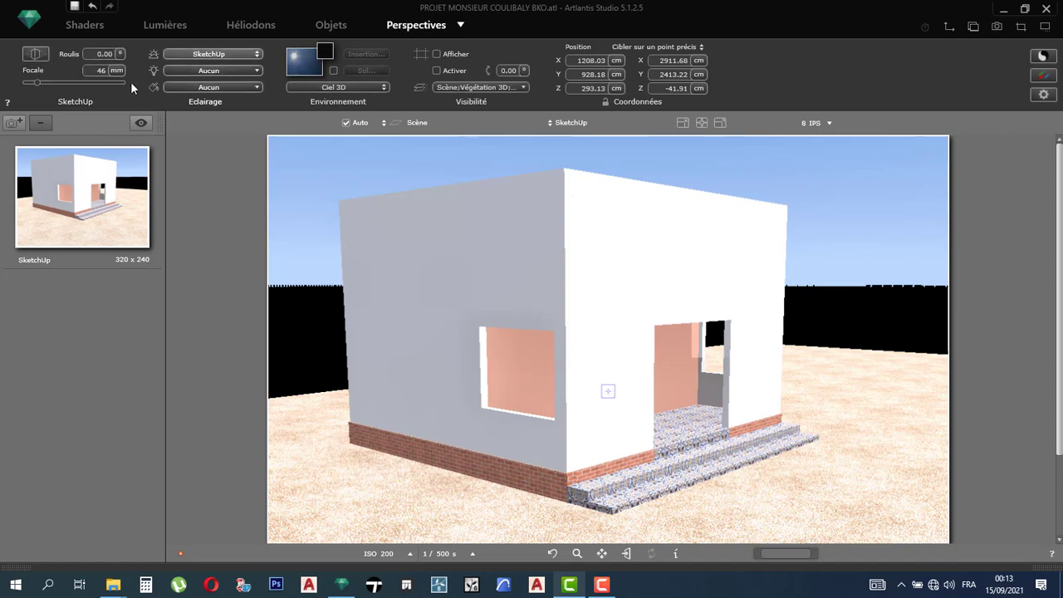
{"action": "left_click", "coordinate": [333, 25]}
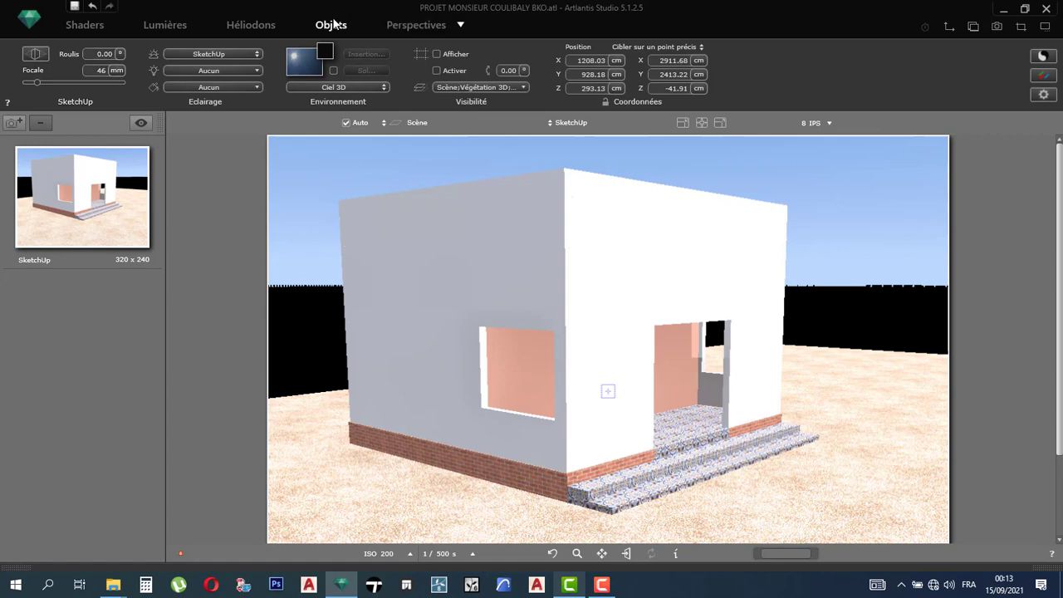
{"action": "left_click", "coordinate": [253, 27]}
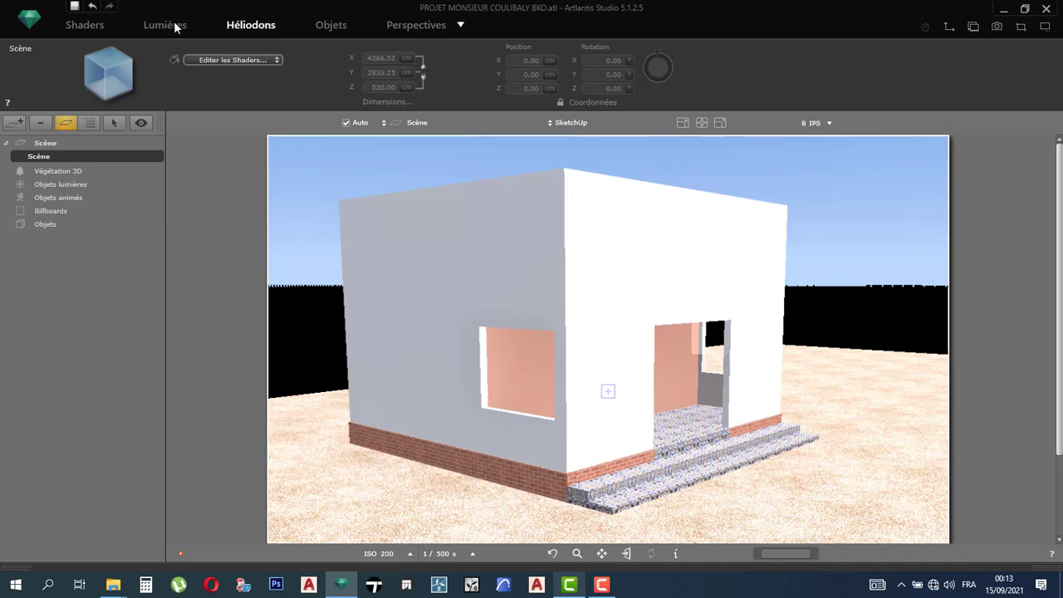
{"action": "left_click", "coordinate": [98, 27]}
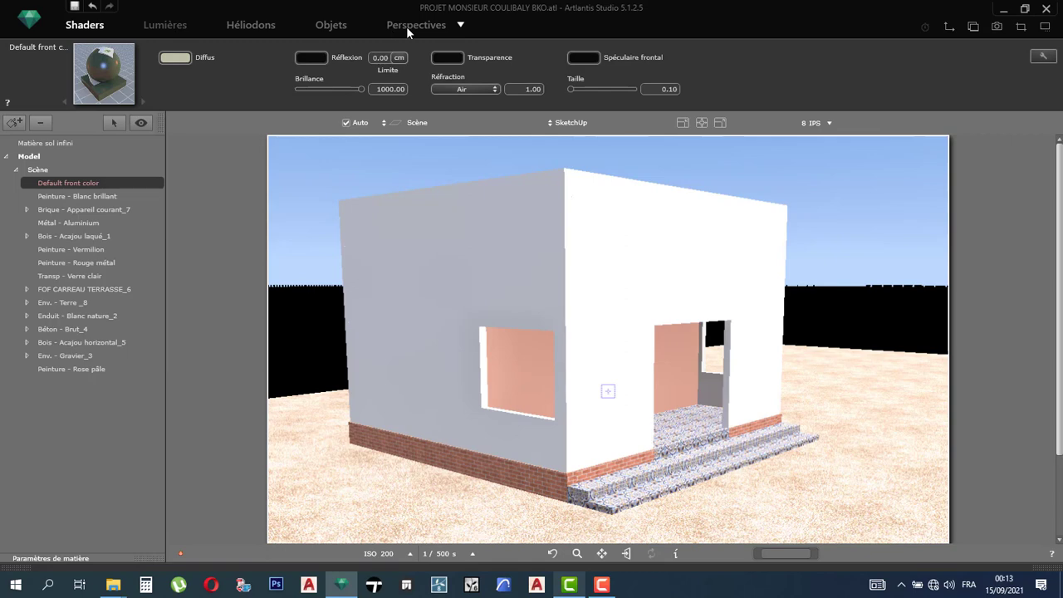
{"action": "left_click", "coordinate": [165, 26]}
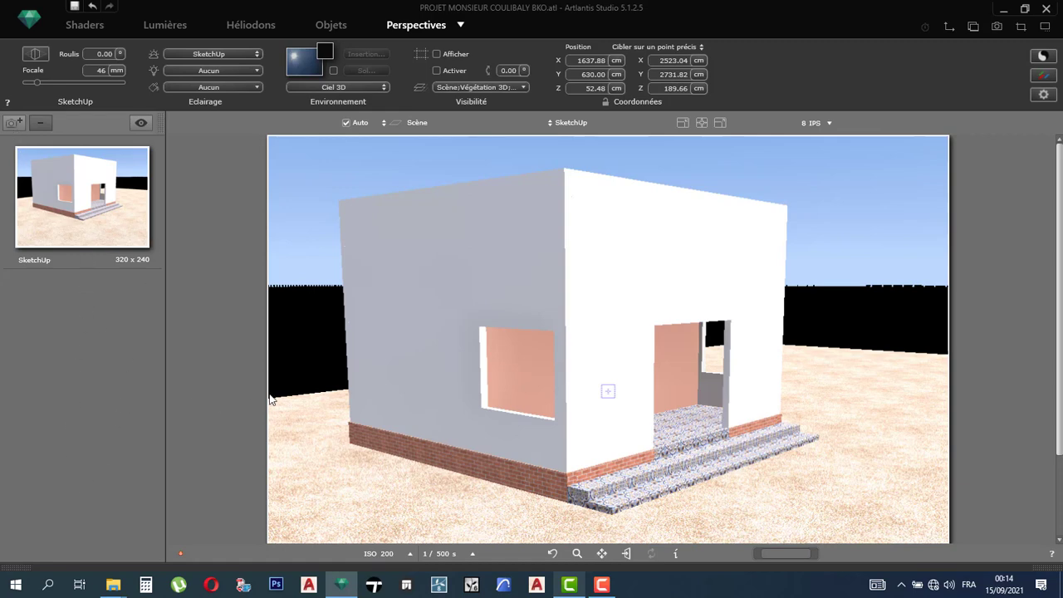
Orbit the perspective camera around the building until it faces the entrance facade.
{"action": "left_click_drag", "start_coordinate": [613, 367], "coordinate": [399, 192]}
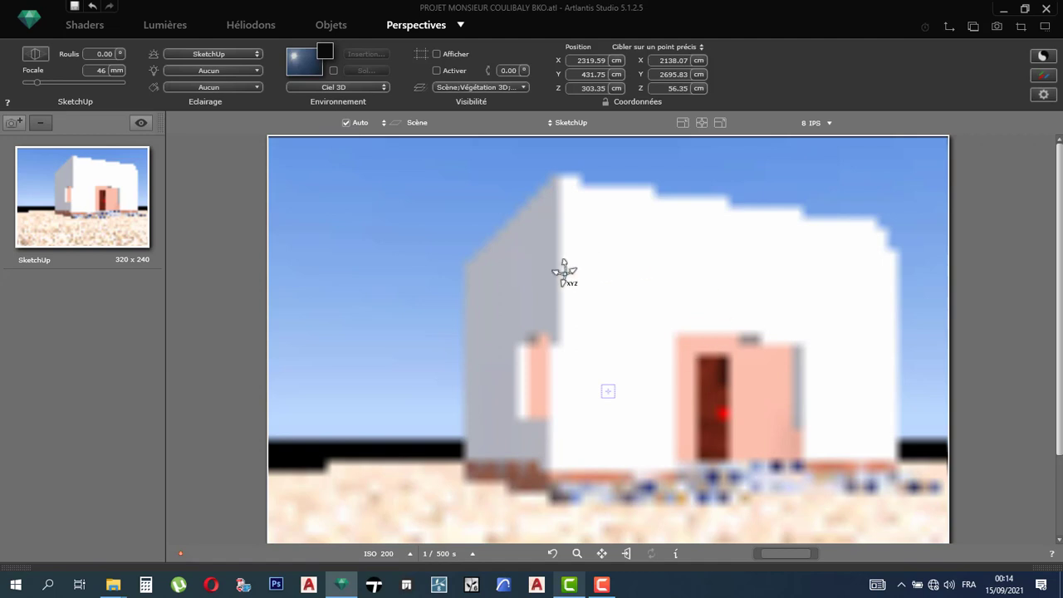
{"action": "left_click", "coordinate": [602, 585]}
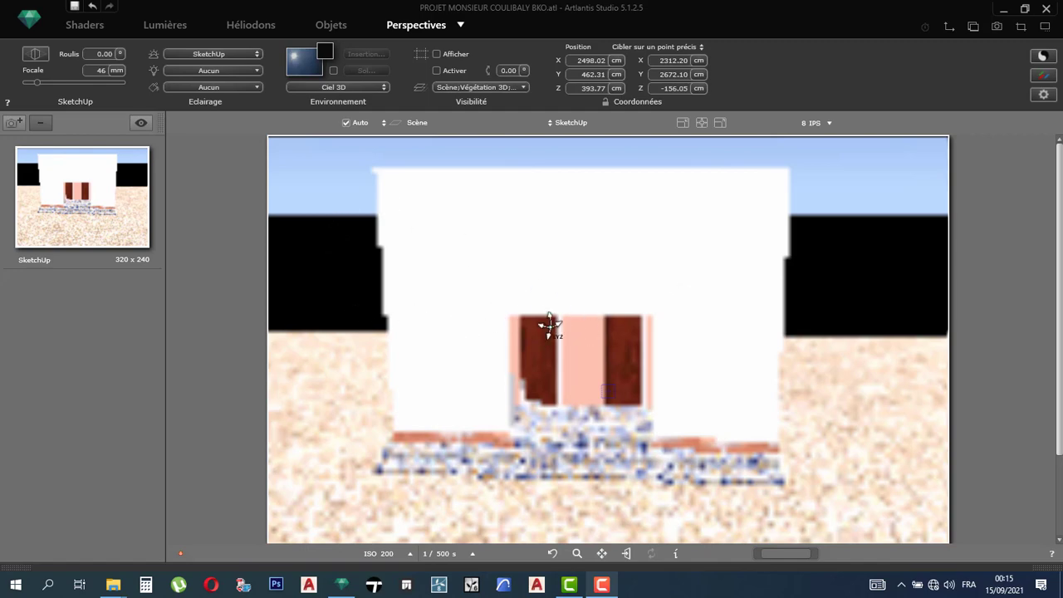
Set the render size to 1280x720 HD at 350 ppp, with anti-aliasing enabled at Elevé quality.
{"action": "left_click", "coordinate": [1044, 95]}
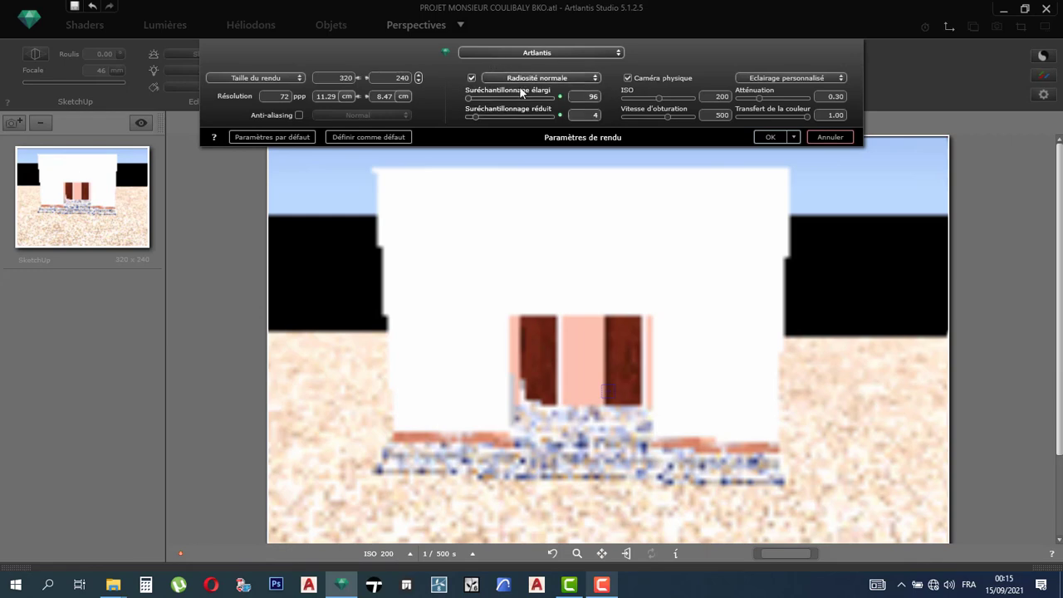
{"action": "left_click", "coordinate": [257, 79]}
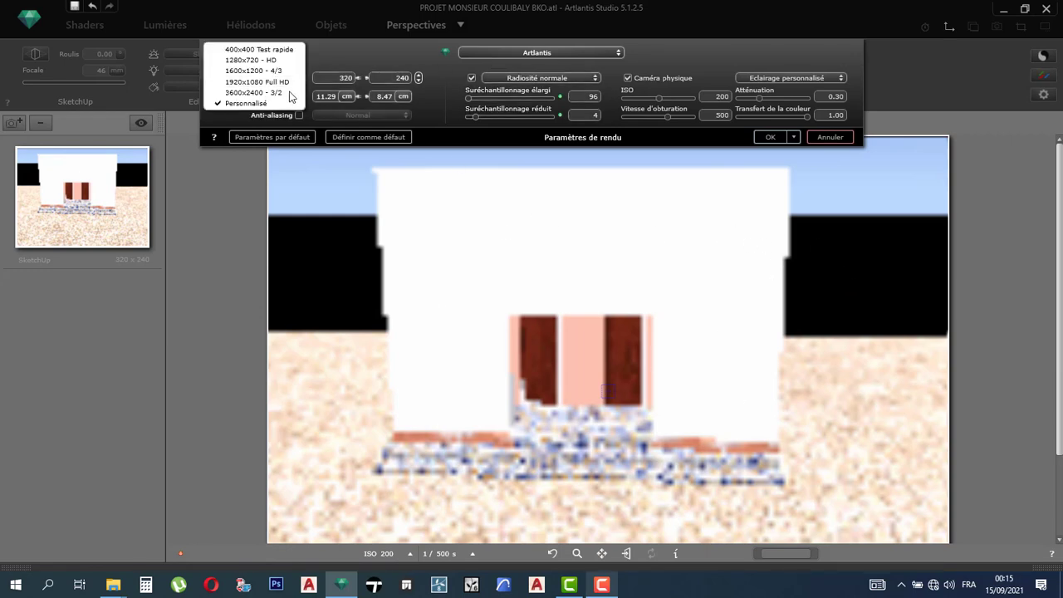
{"action": "left_click", "coordinate": [264, 62]}
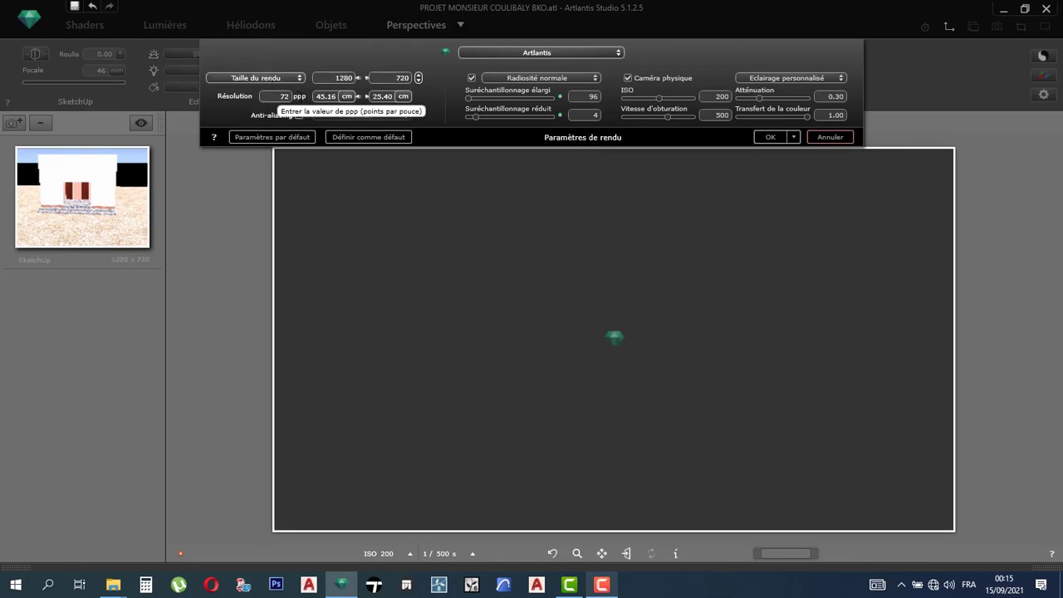
{"action": "double_click", "coordinate": [285, 96]}
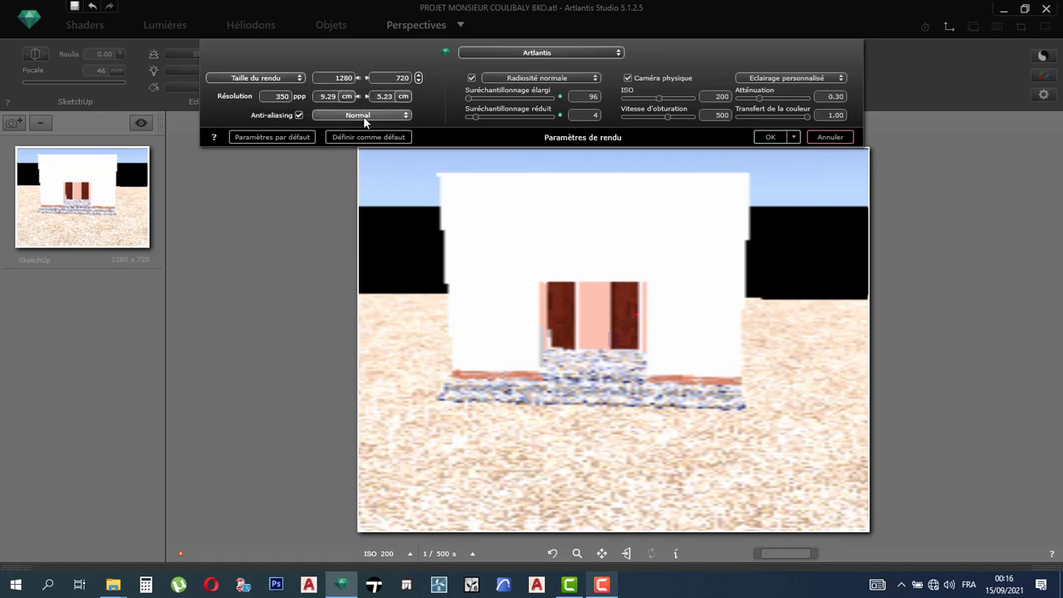
{"action": "left_click", "coordinate": [363, 117]}
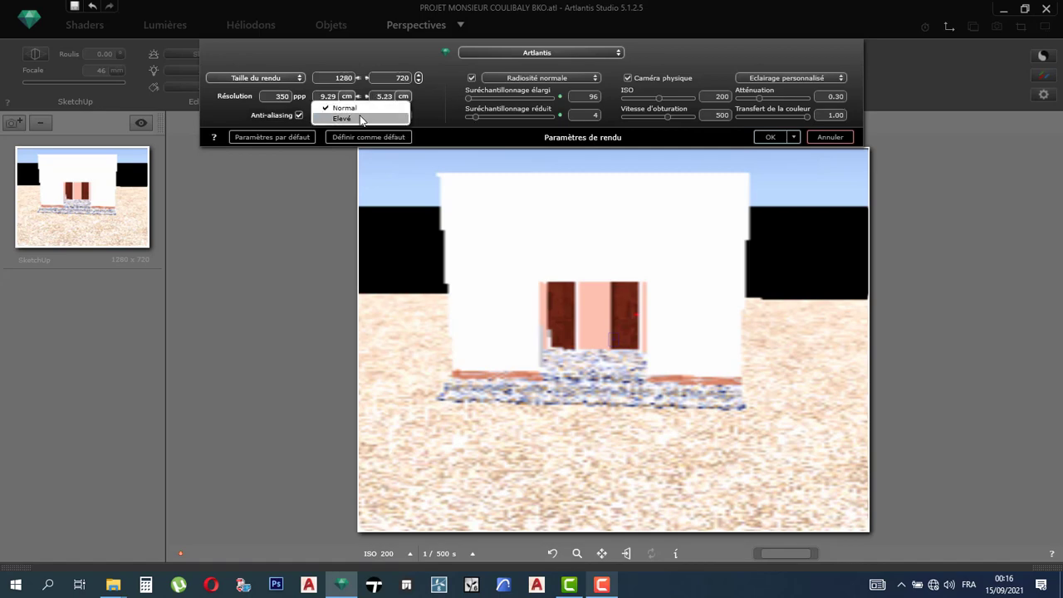
{"action": "left_click", "coordinate": [362, 119]}
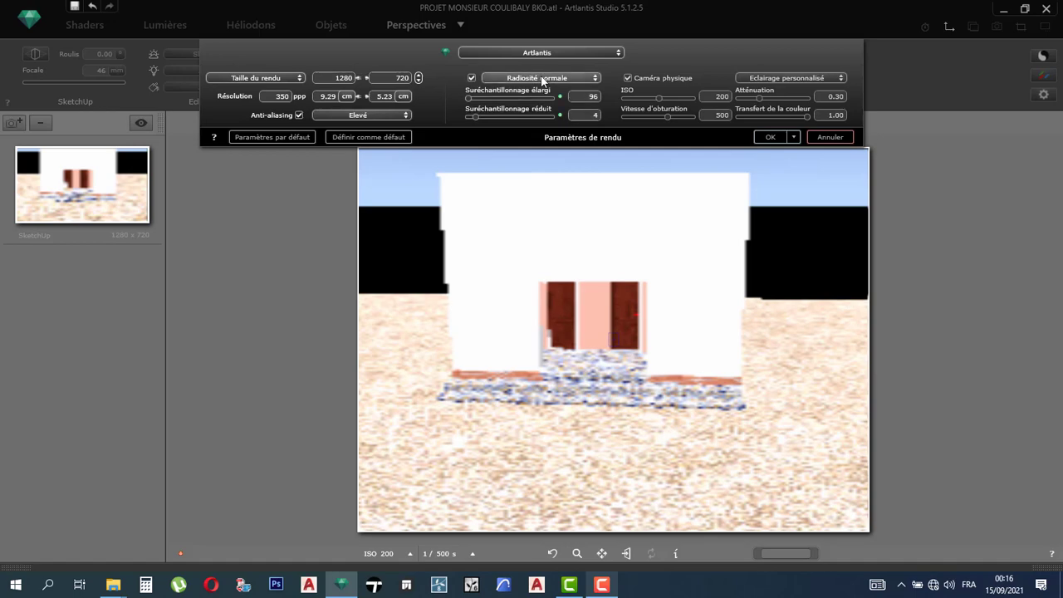
Set the render's radiosity to Radiosité élevée, keeping Artlantis as the render engine.
{"action": "left_click", "coordinate": [542, 77]}
{"action": "left_click", "coordinate": [547, 82]}
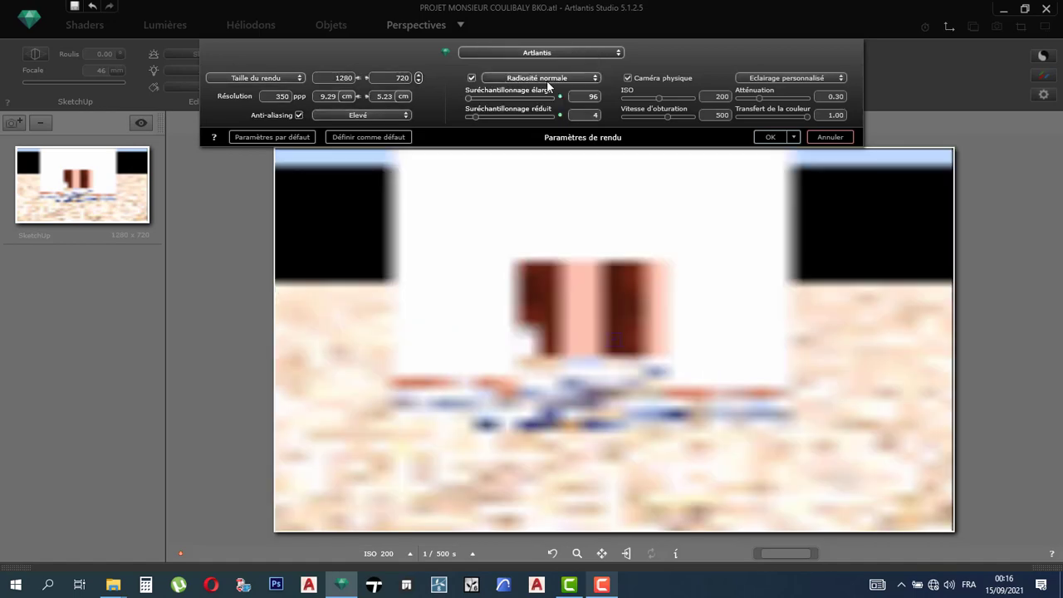
{"action": "left_click", "coordinate": [583, 53]}
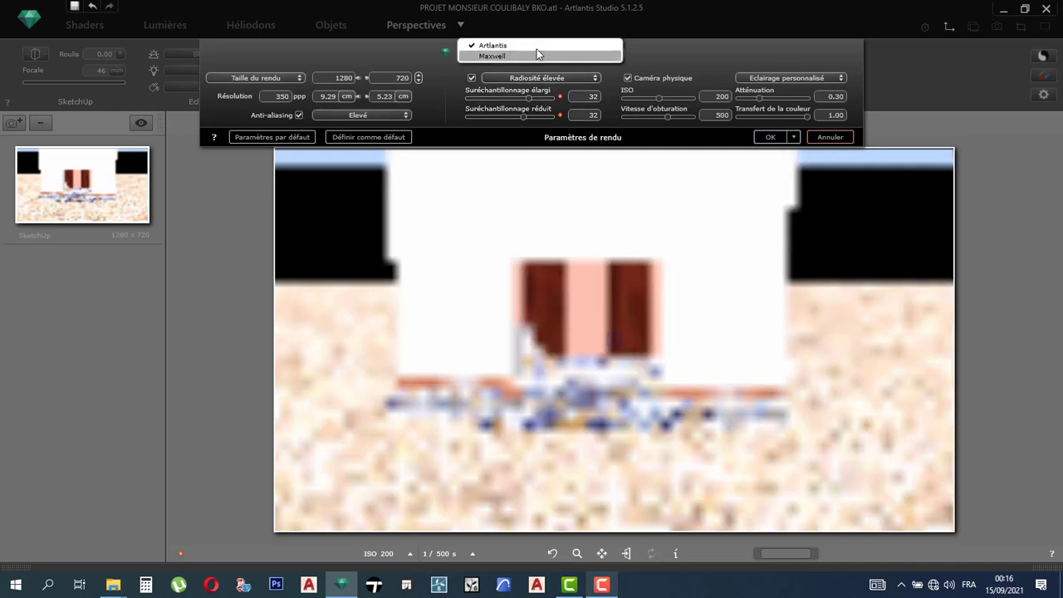
{"action": "left_click", "coordinate": [663, 58]}
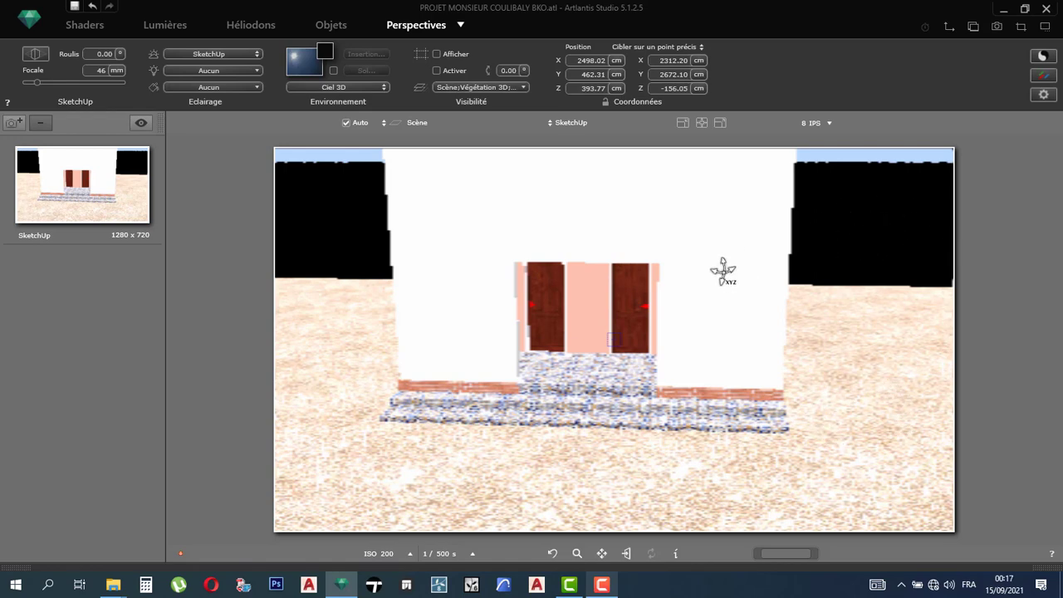
Reframe the perspective camera lower so the whole entrance facade fits in view beneath the sky.
{"action": "left_click_drag", "start_coordinate": [722, 272], "coordinate": [829, 278]}
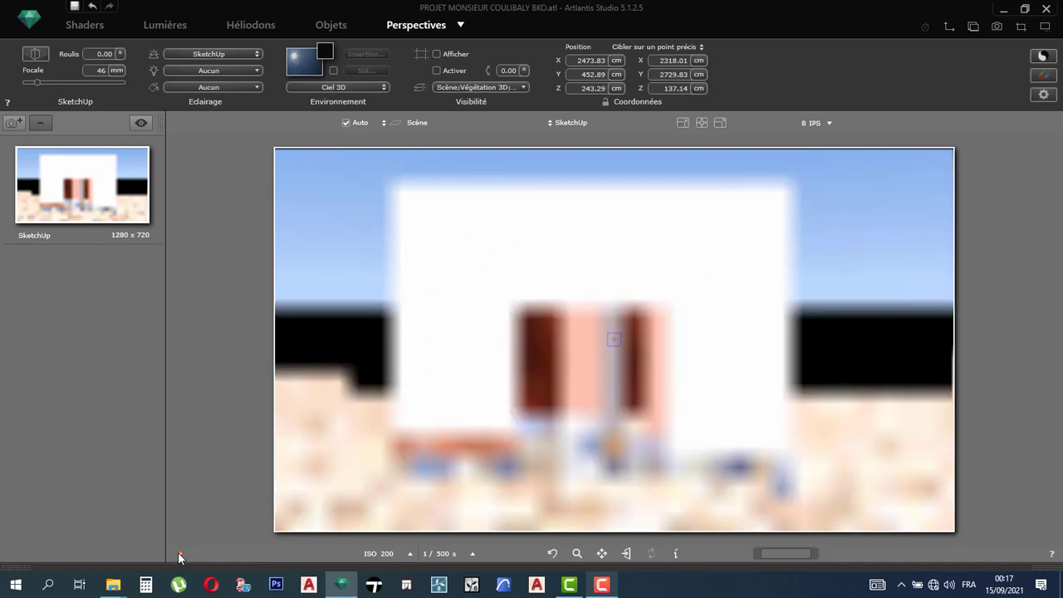
{"action": "left_click", "coordinate": [827, 124]}
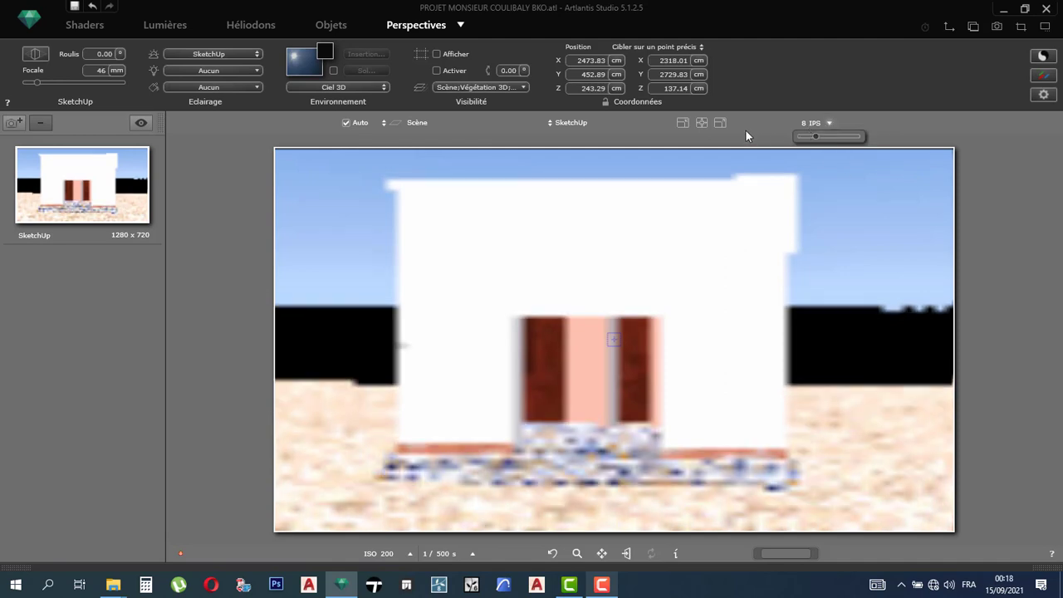
{"action": "left_click", "coordinate": [567, 122]}
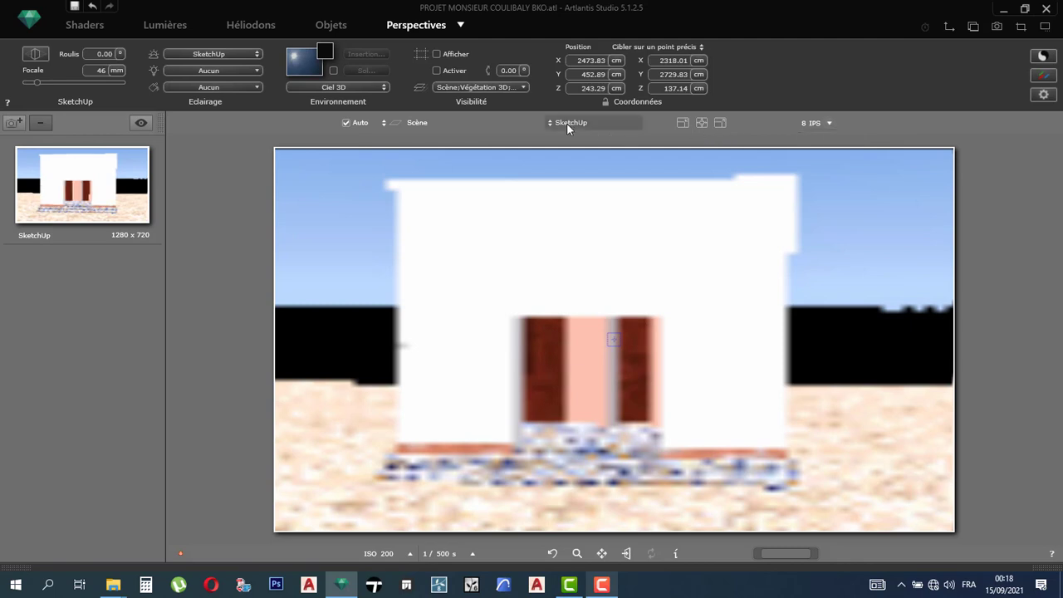
{"action": "left_click", "coordinate": [421, 122]}
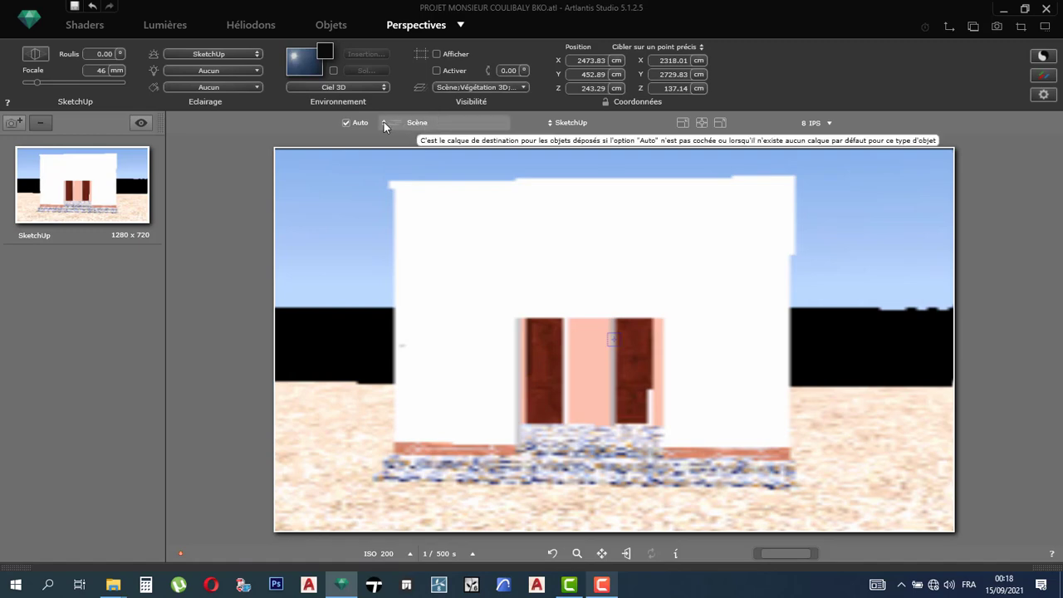
{"action": "left_click", "coordinate": [384, 122]}
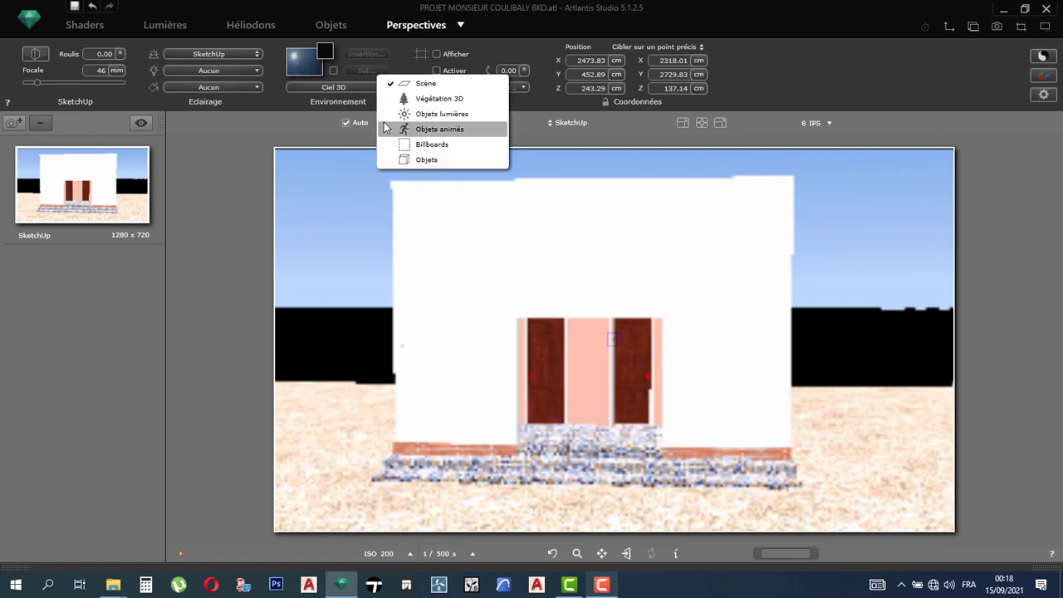
{"action": "left_click", "coordinate": [307, 127]}
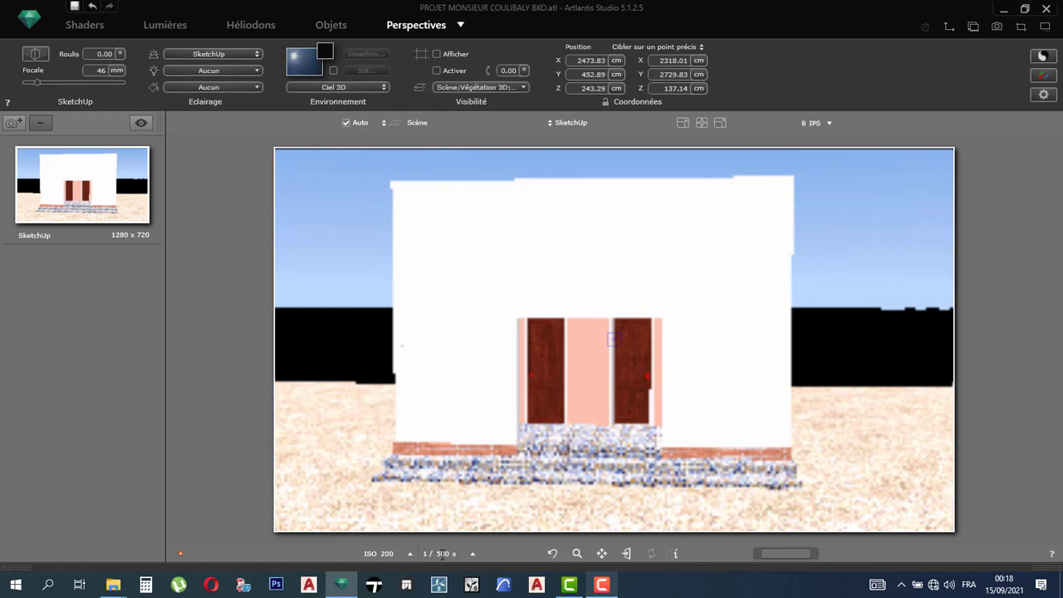
{"action": "left_click", "coordinate": [410, 552]}
{"action": "left_click", "coordinate": [473, 553]}
Enable the infinite ground and apply the Pelouse 001 grass shader from the catalog to it.
{"action": "left_click", "coordinate": [334, 70]}
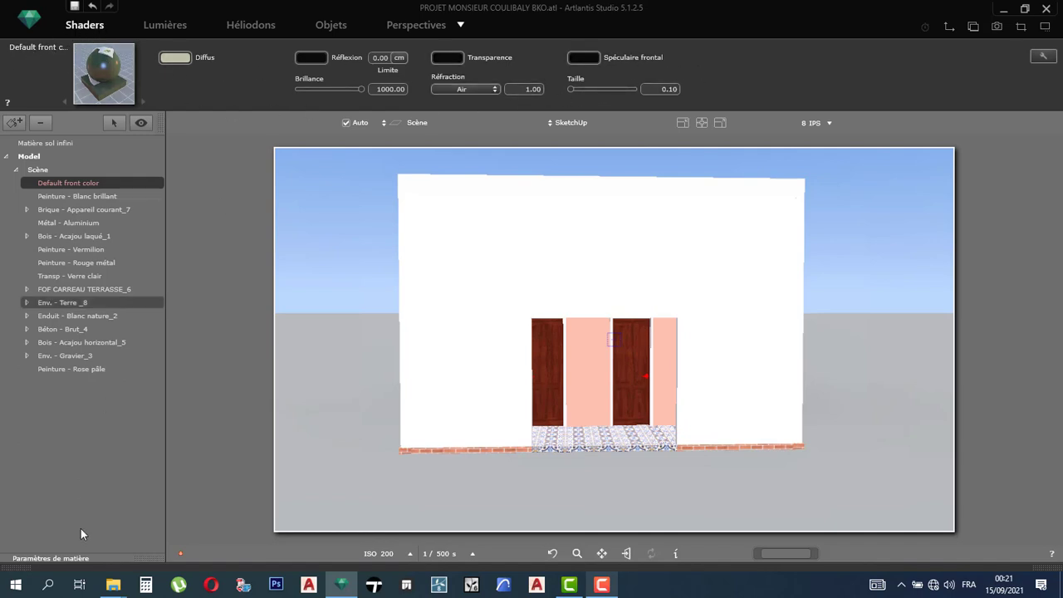
{"action": "left_click", "coordinate": [23, 570]}
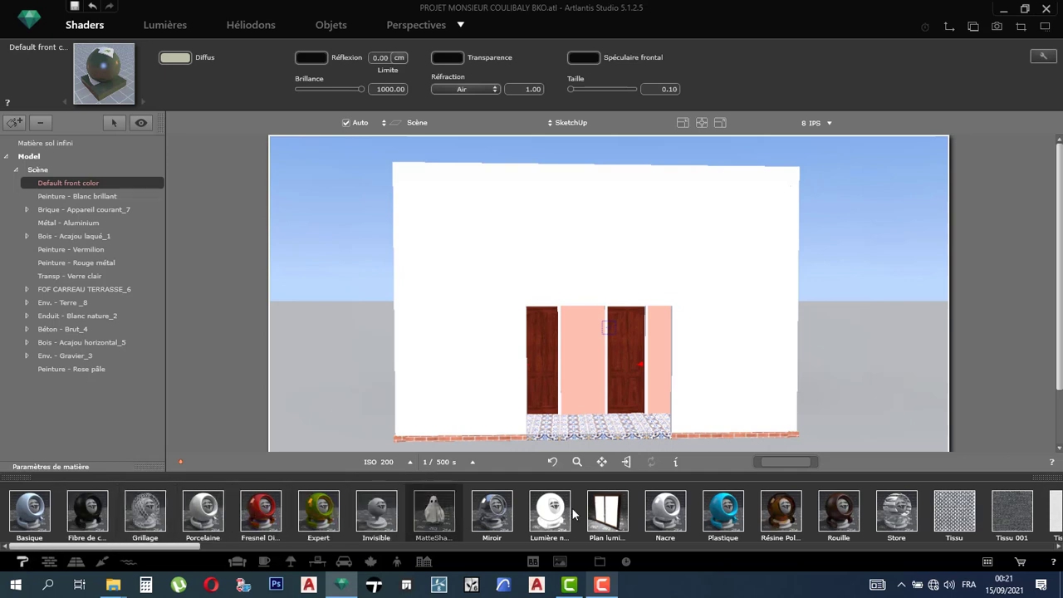
{"action": "left_click", "coordinate": [50, 562]}
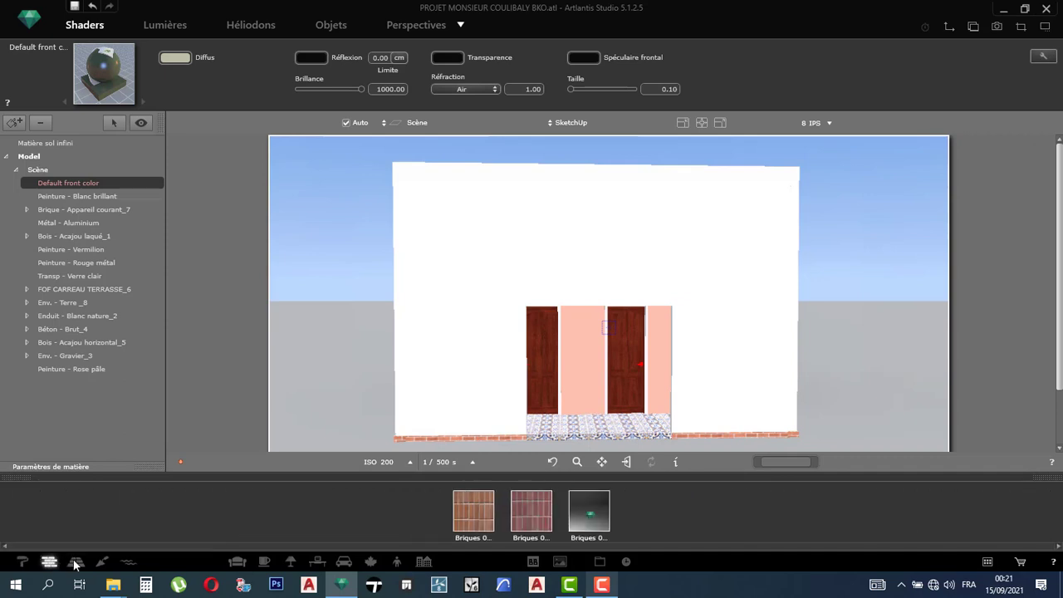
{"action": "left_click", "coordinate": [75, 563]}
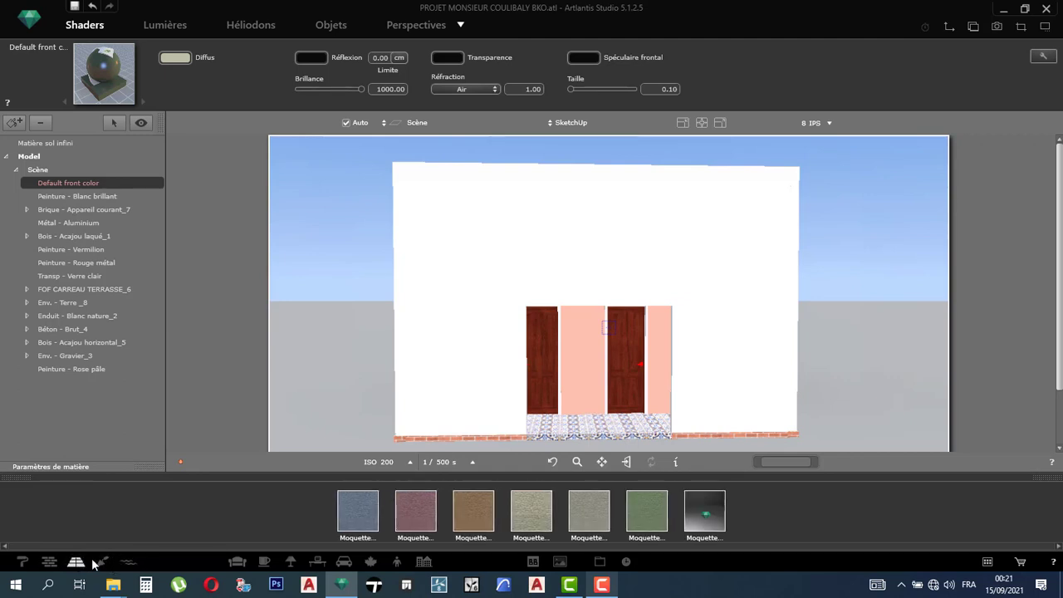
{"action": "left_click", "coordinate": [101, 563]}
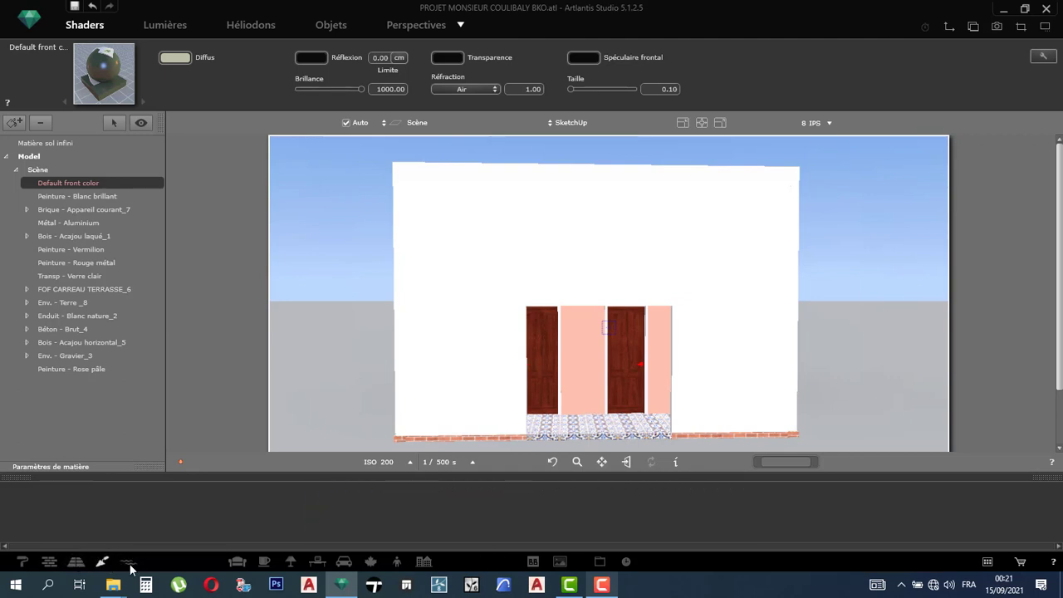
{"action": "left_click", "coordinate": [130, 565]}
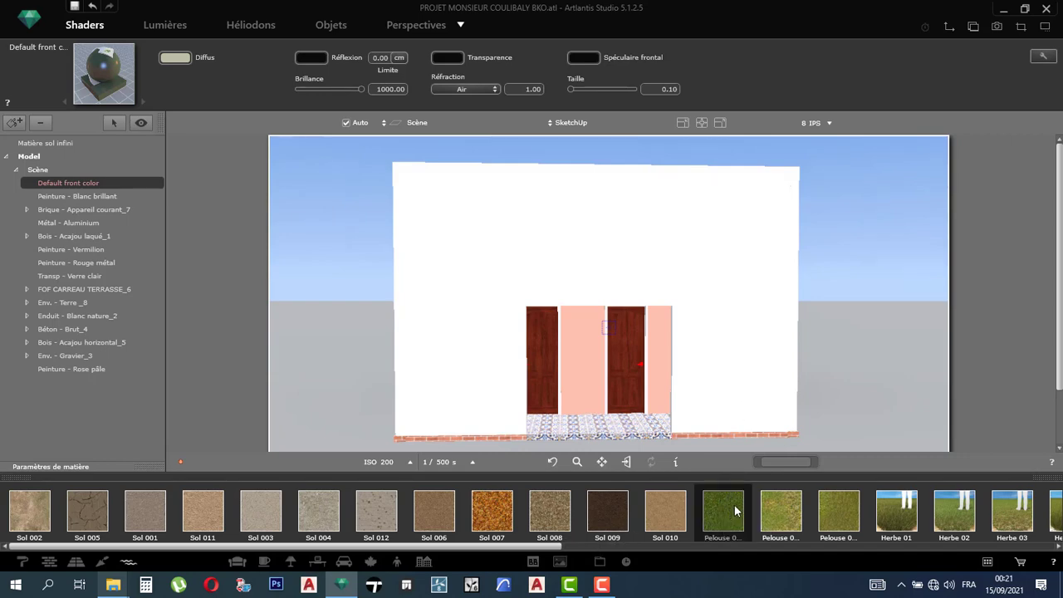
{"action": "left_click_drag", "start_coordinate": [735, 511], "coordinate": [783, 475]}
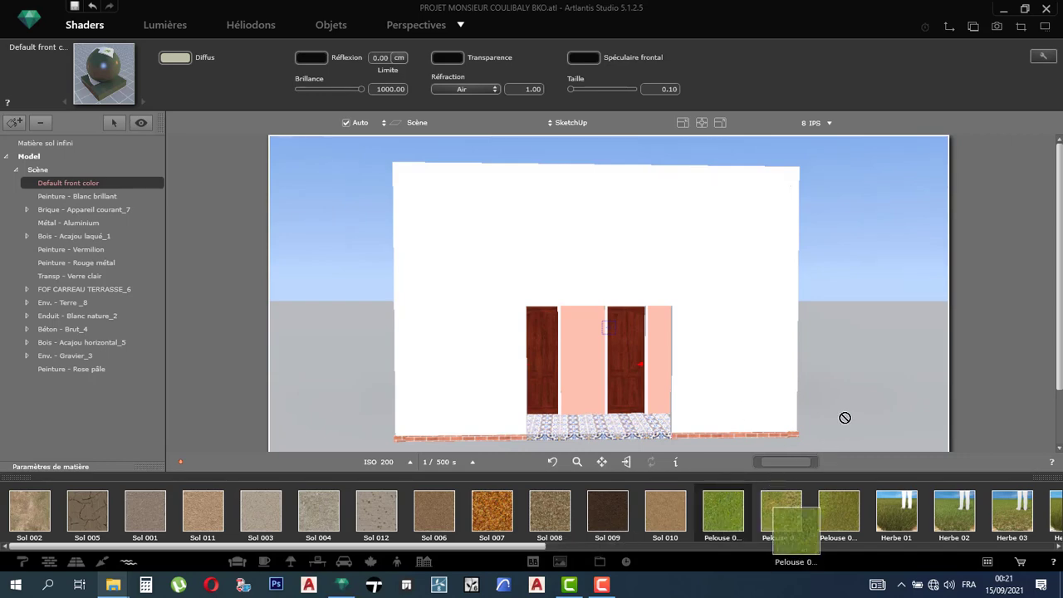
{"action": "left_click_drag", "start_coordinate": [844, 418], "coordinate": [844, 418]}
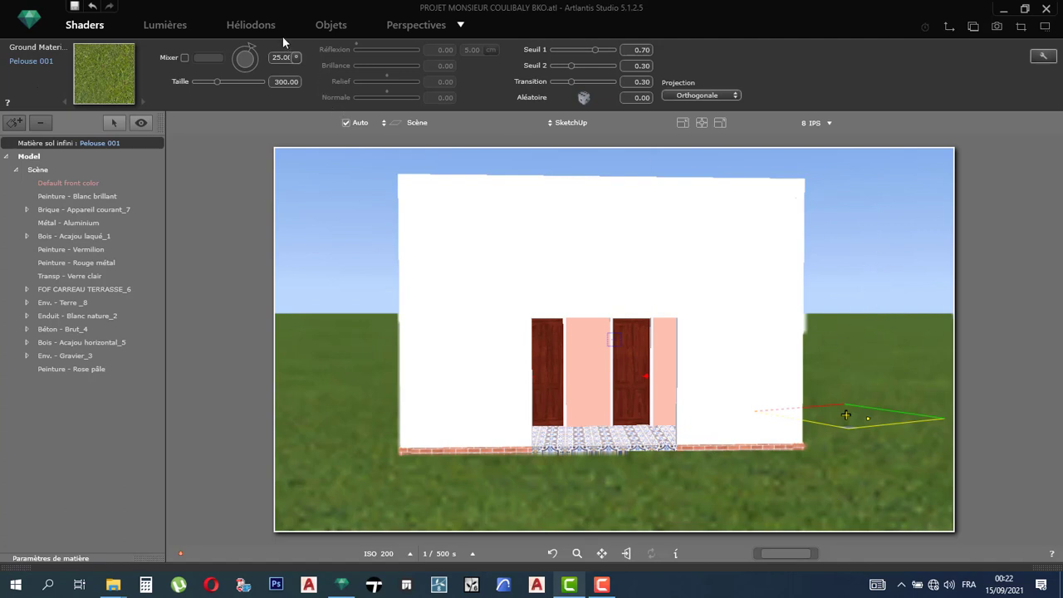
Set the infinite ground's altitude to -100 cm and confirm it.
{"action": "left_click", "coordinate": [405, 26]}
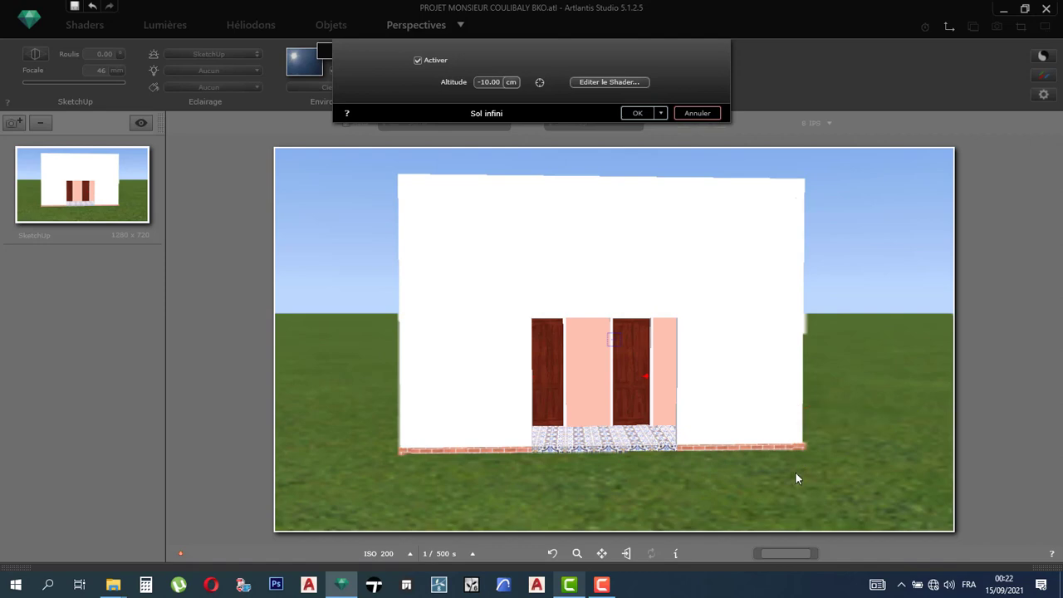
{"action": "double_click", "coordinate": [489, 82]}
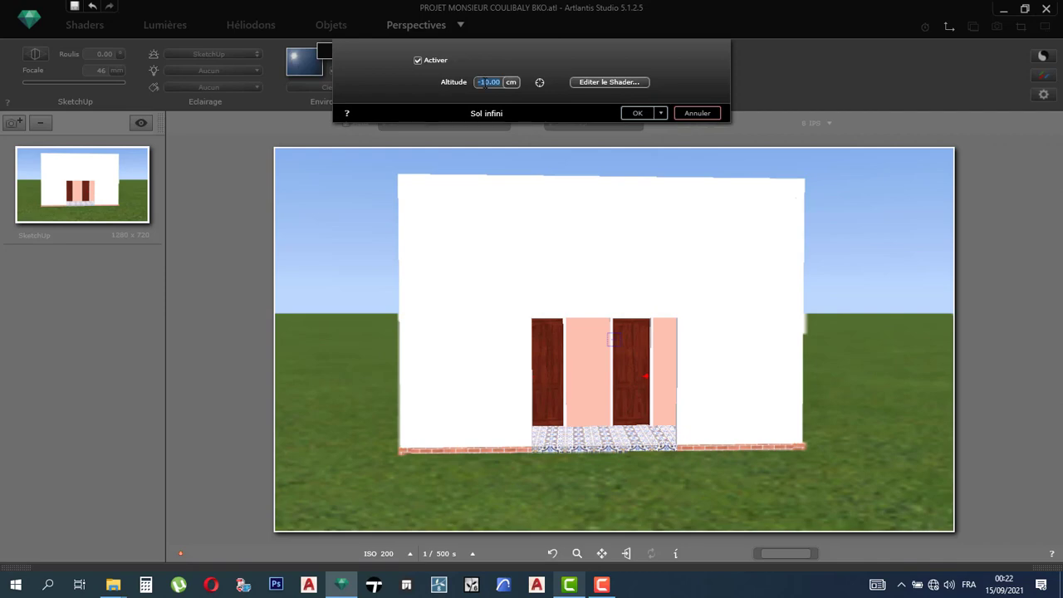
{"action": "left_click", "coordinate": [491, 87]}
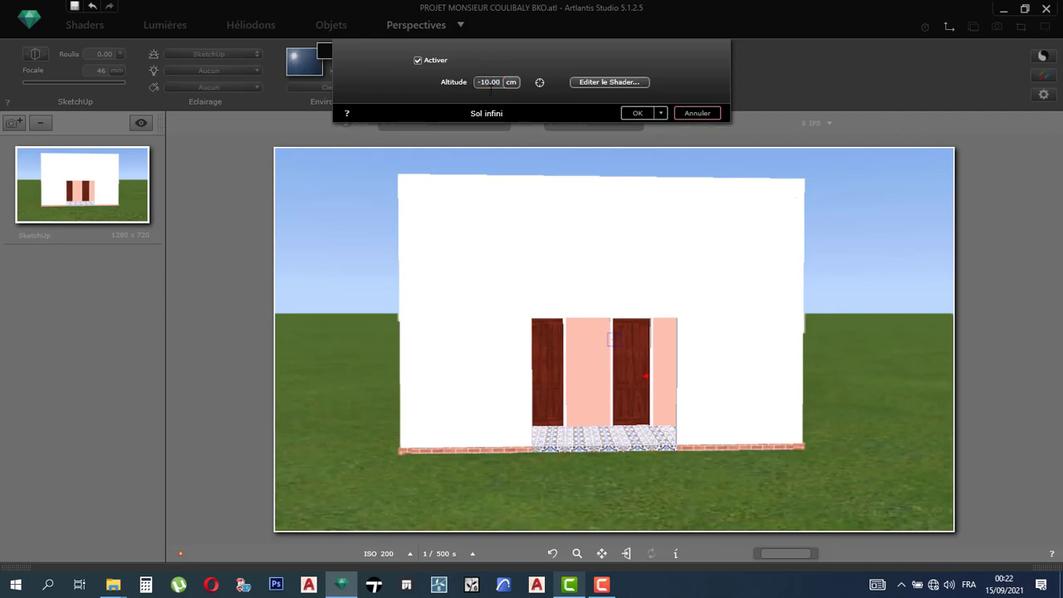
{"action": "type", "text": "0"}
{"action": "key", "text": "Return"}
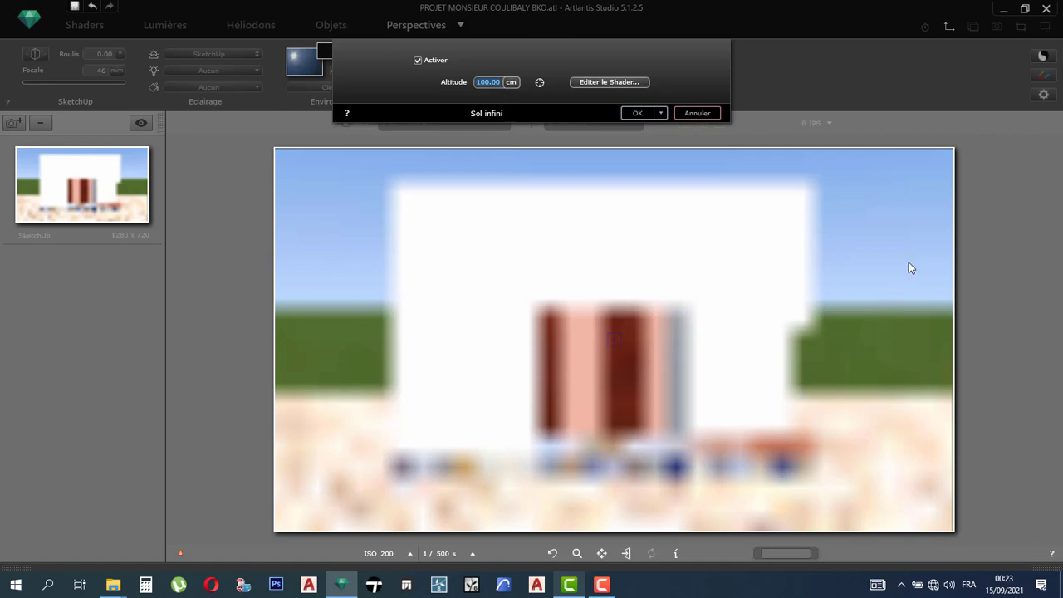
{"action": "left_click", "coordinate": [636, 111]}
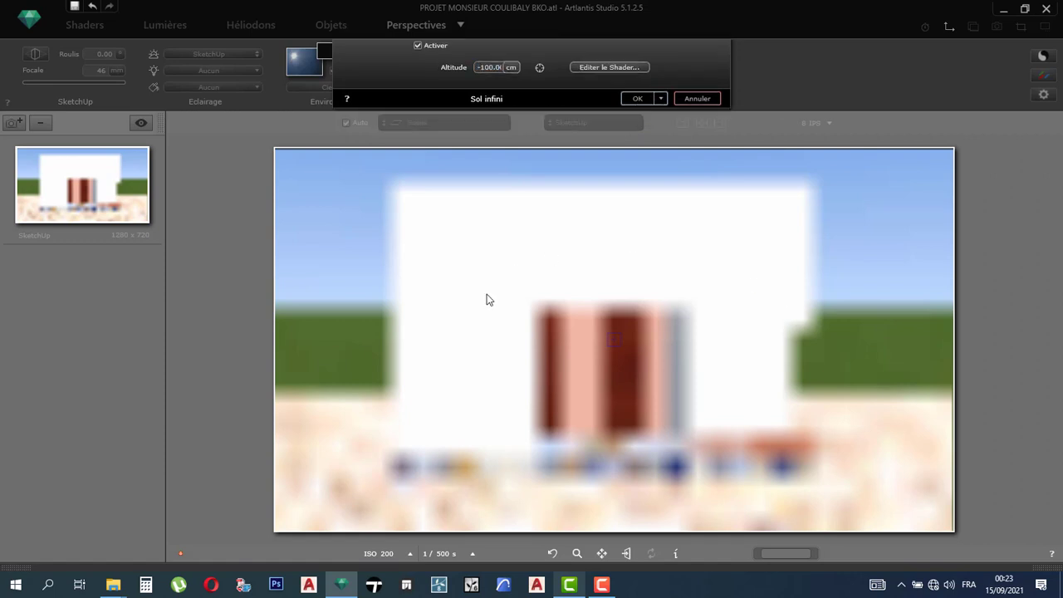